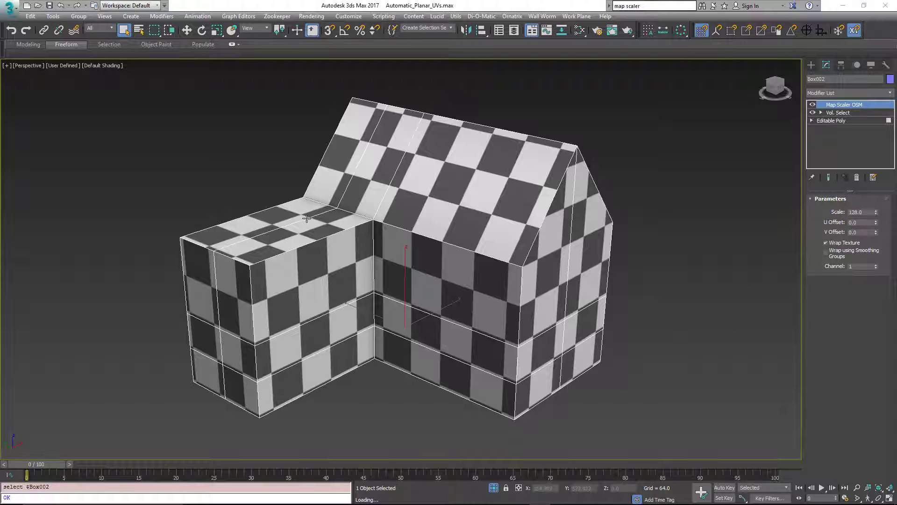
Go down to the house's Editable Poly base level and turn on the end result display of the modifier stack.
{"action": "middle_click_drag", "start_coordinate": [356, 213], "coordinate": [364, 236]}
{"action": "scroll", "coordinate": [381, 273], "scroll_direction": "up", "scroll_amount": 4}
{"action": "scroll", "coordinate": [381, 273], "scroll_direction": "up", "scroll_amount": 1}
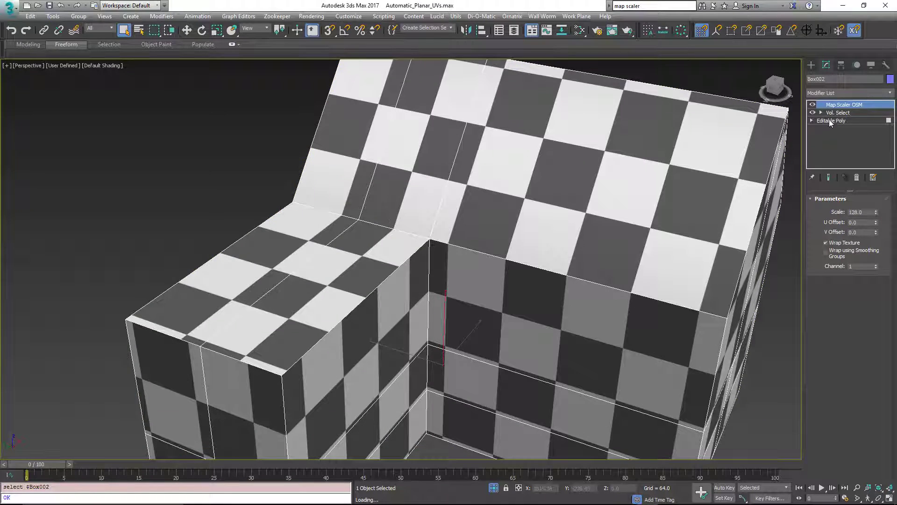
{"action": "left_click", "coordinate": [832, 121]}
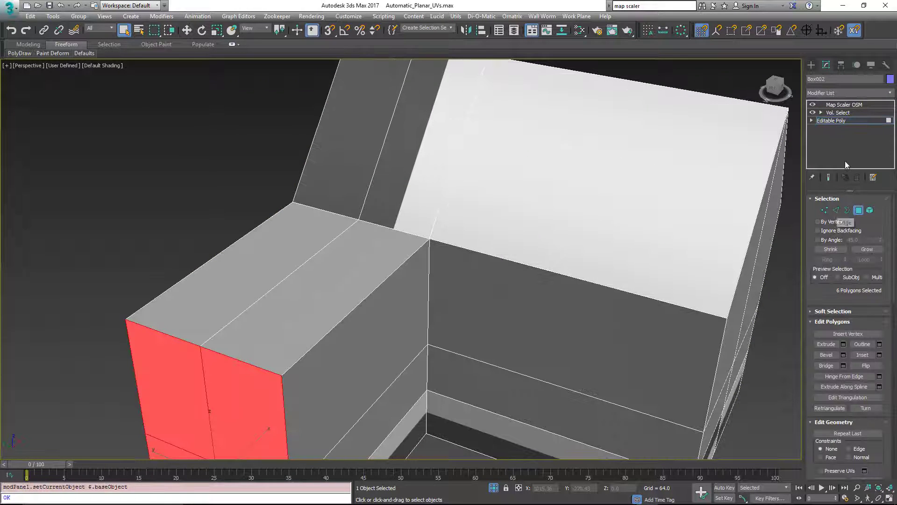
{"action": "left_click", "coordinate": [828, 177]}
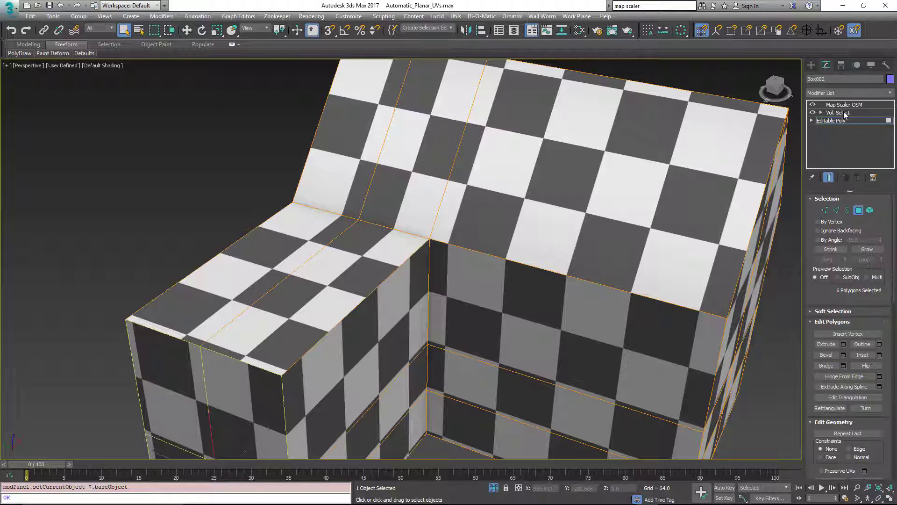
At edge level, select the middle edge along the side wing's flat roof and raise it about 97 units in Z.
{"action": "left_click", "coordinate": [836, 210]}
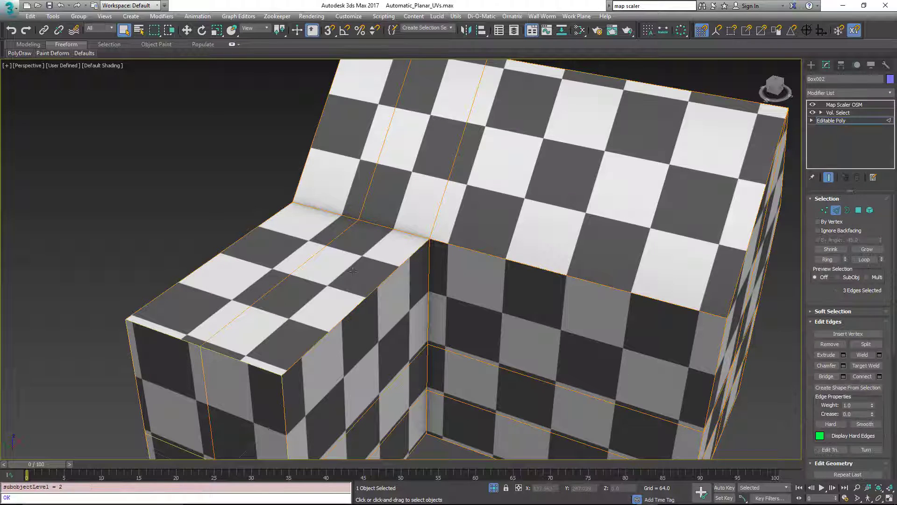
{"action": "left_click", "coordinate": [278, 282]}
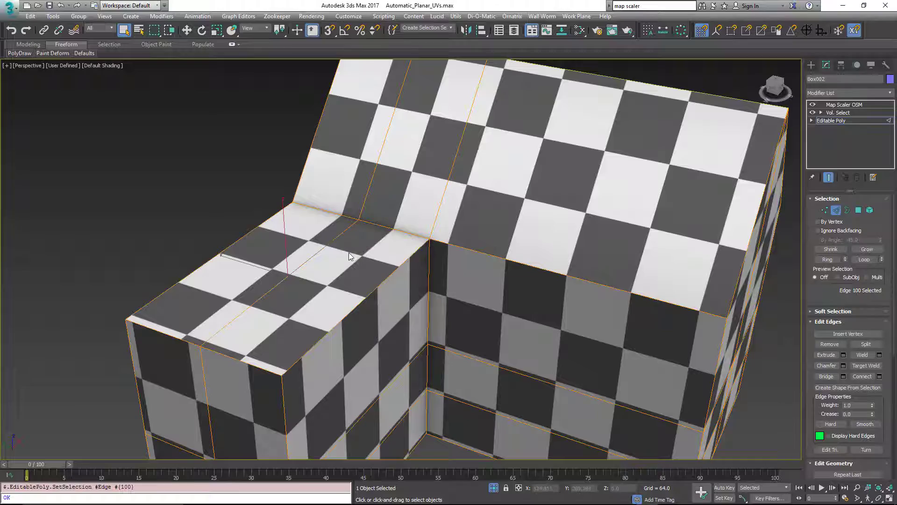
{"action": "middle_click_drag", "start_coordinate": [363, 257], "coordinate": [503, 312], "text": "alt"}
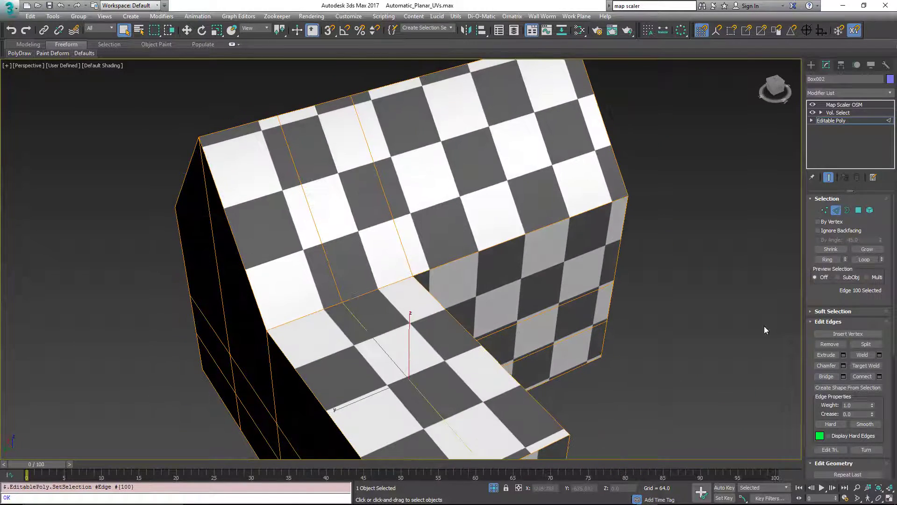
{"action": "right_click", "coordinate": [496, 382]}
{"action": "left_click", "coordinate": [522, 388]}
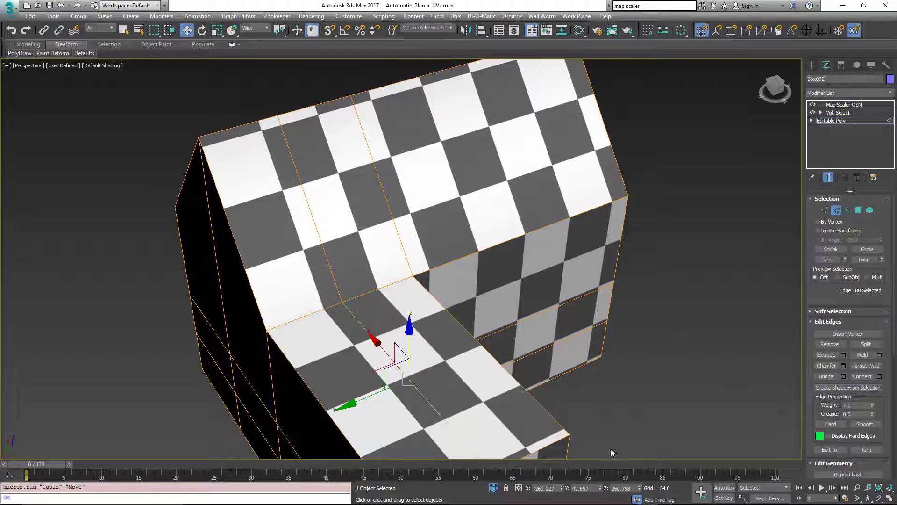
{"action": "left_click_drag", "start_coordinate": [640, 488], "coordinate": [643, 402]}
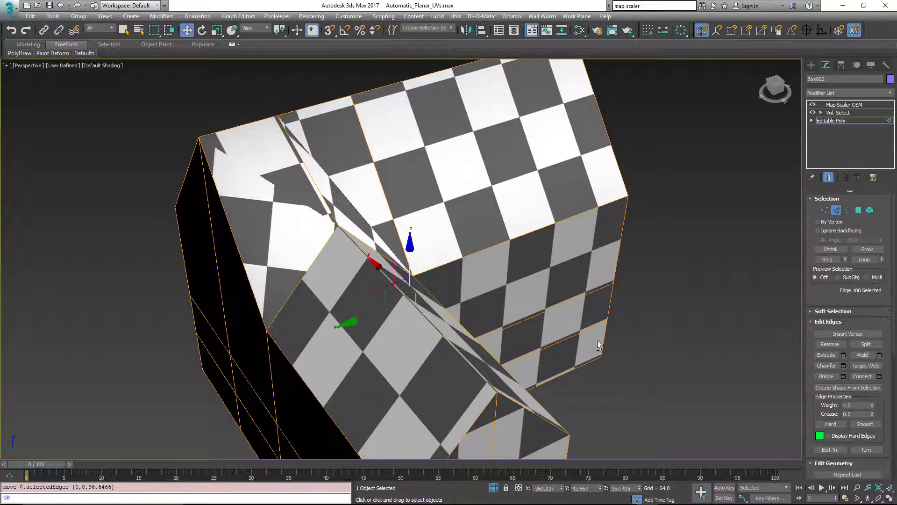
Examine the checker texture where the raised wing ridge meets the main roof slope.
{"action": "middle_click_drag", "start_coordinate": [590, 343], "coordinate": [538, 330], "text": "alt"}
{"action": "middle_click_drag", "start_coordinate": [430, 240], "coordinate": [400, 333], "text": "alt"}
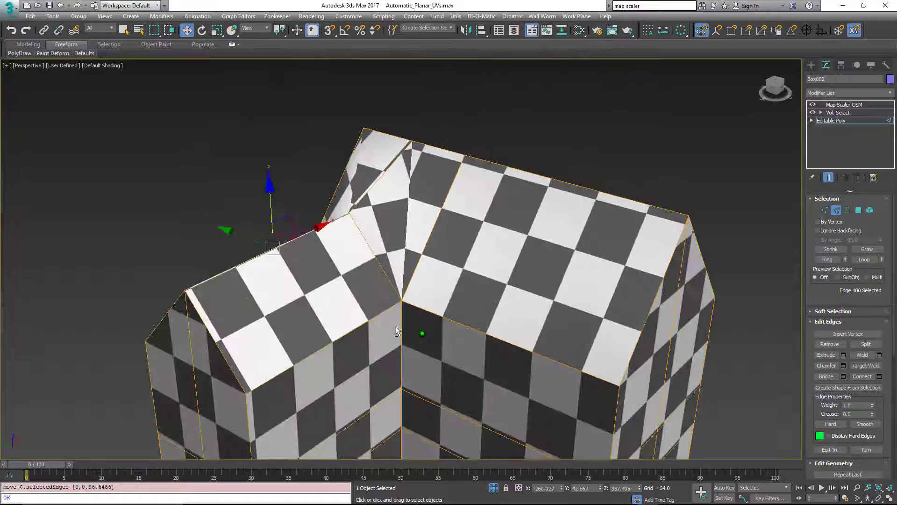
{"action": "middle_click_drag", "start_coordinate": [380, 249], "coordinate": [333, 219], "text": "alt"}
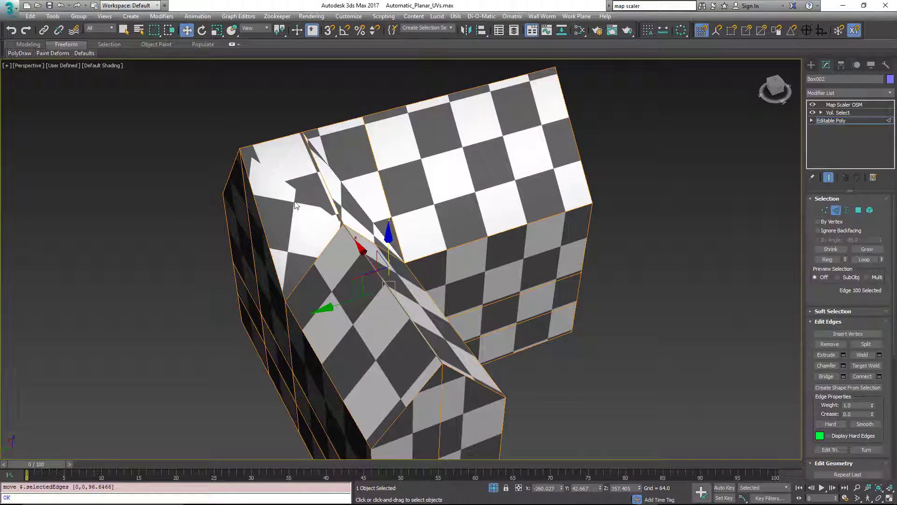
{"action": "middle_click_drag", "start_coordinate": [309, 186], "coordinate": [306, 220], "text": "alt"}
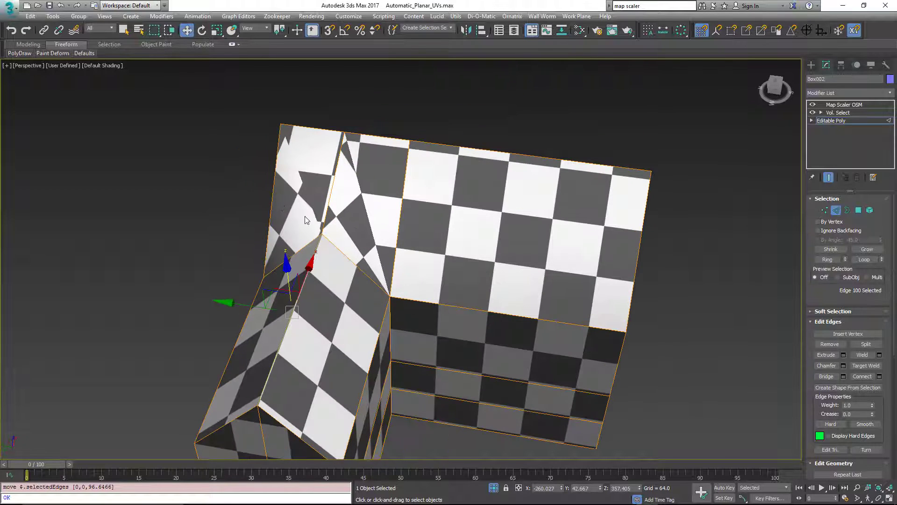
{"action": "middle_click_drag", "start_coordinate": [381, 257], "coordinate": [282, 215], "text": "alt"}
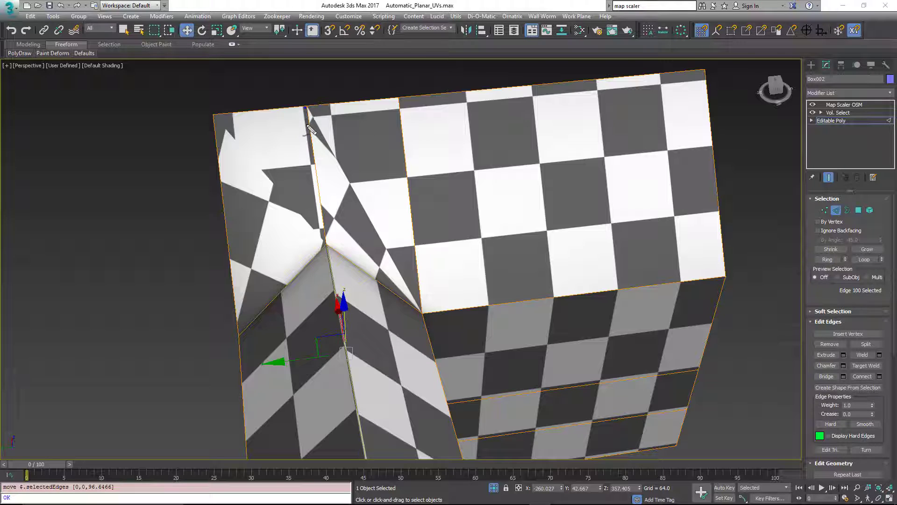
{"action": "mouse_move", "coordinate": [304, 109]}
{"action": "left_mouse_down"}
{"action": "mouse_move", "coordinate": [322, 248]}
{"action": "mouse_move", "coordinate": [424, 313]}
{"action": "mouse_move", "coordinate": [306, 106]}
{"action": "left_mouse_up"}
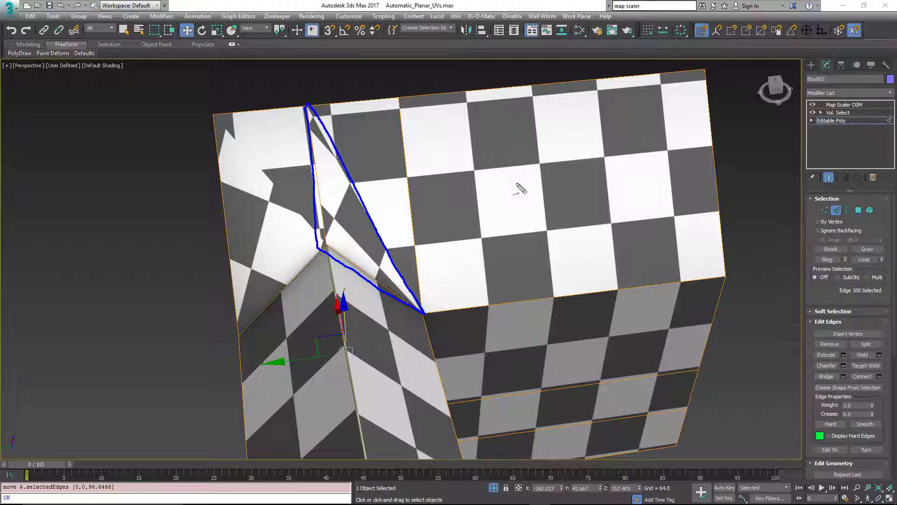
{"action": "mouse_move", "coordinate": [518, 184]}
{"action": "left_mouse_down"}
{"action": "mouse_move", "coordinate": [342, 210]}
{"action": "mouse_move", "coordinate": [355, 217]}
{"action": "mouse_move", "coordinate": [378, 354]}
{"action": "mouse_move", "coordinate": [395, 345]}
{"action": "left_mouse_up"}
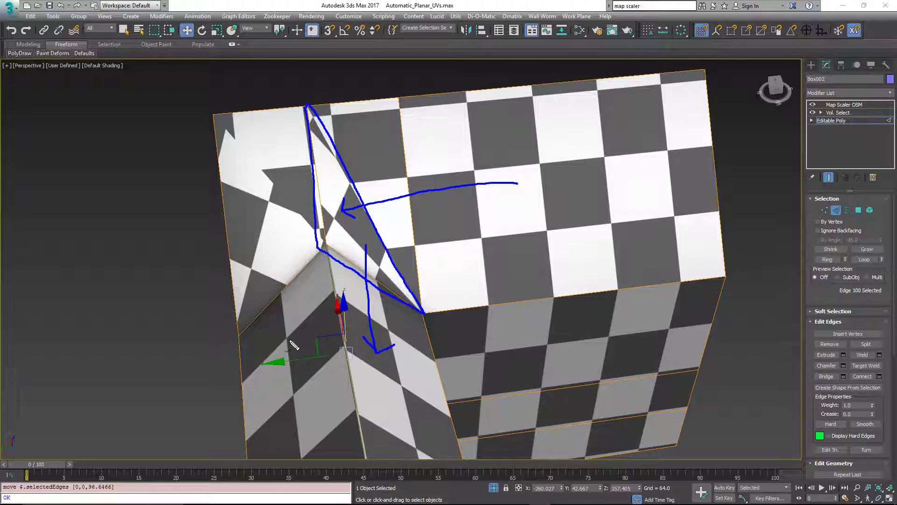
{"action": "mouse_move", "coordinate": [290, 340]}
{"action": "left_mouse_down"}
{"action": "mouse_move", "coordinate": [241, 166]}
{"action": "mouse_move", "coordinate": [286, 152]}
{"action": "mouse_move", "coordinate": [279, 159]}
{"action": "left_mouse_up"}
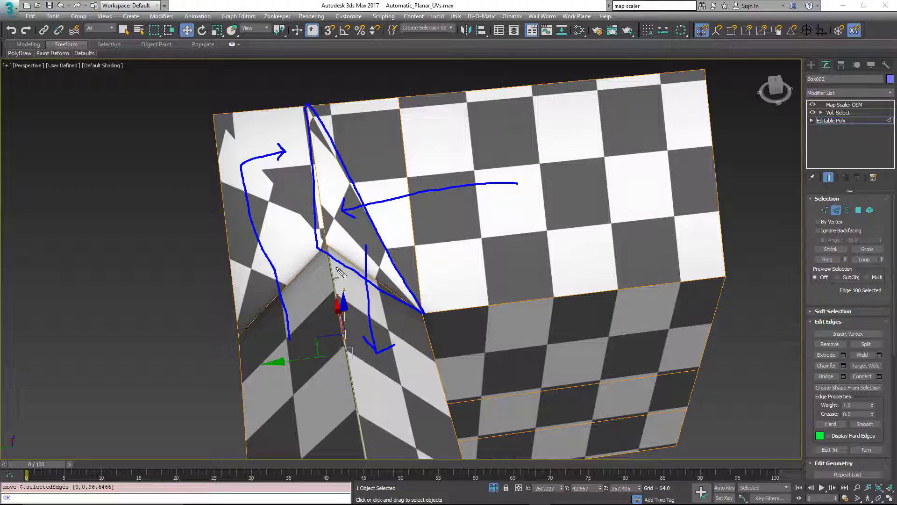
{"action": "key", "text": "Escape"}
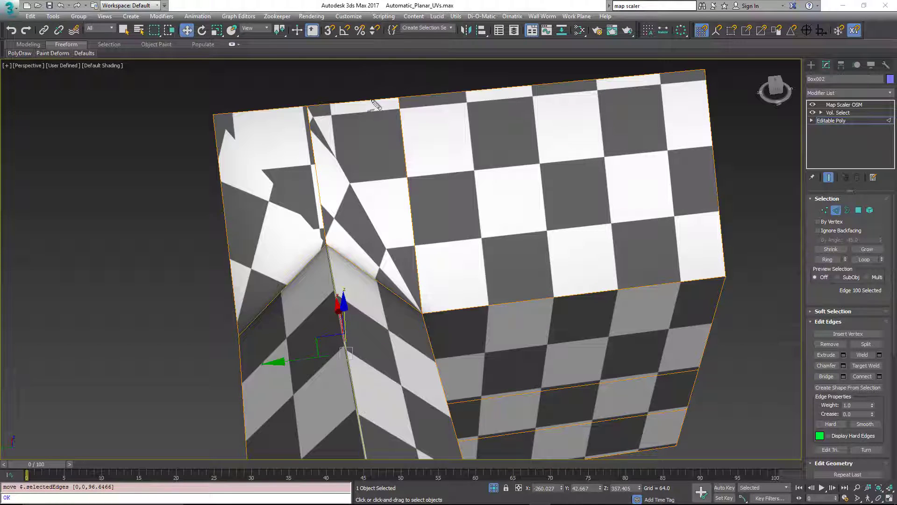
{"action": "mouse_move", "coordinate": [404, 86]}
{"action": "left_mouse_down"}
{"action": "mouse_move", "coordinate": [302, 95]}
{"action": "mouse_move", "coordinate": [307, 175]}
{"action": "mouse_move", "coordinate": [318, 247]}
{"action": "mouse_move", "coordinate": [423, 317]}
{"action": "mouse_move", "coordinate": [399, 86]}
{"action": "left_mouse_up"}
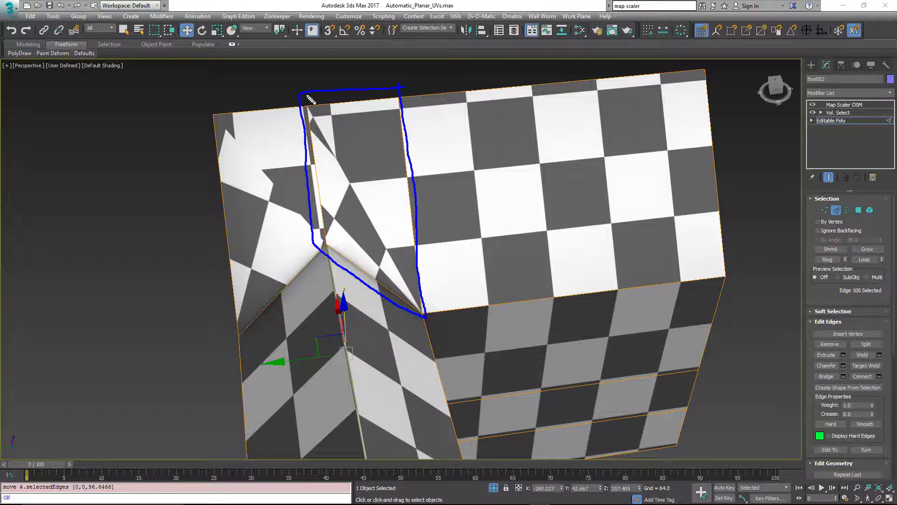
{"action": "mouse_move", "coordinate": [307, 95]}
{"action": "left_mouse_down"}
{"action": "mouse_move", "coordinate": [208, 107]}
{"action": "mouse_move", "coordinate": [231, 325]}
{"action": "mouse_move", "coordinate": [275, 300]}
{"action": "mouse_move", "coordinate": [327, 248]}
{"action": "mouse_move", "coordinate": [304, 94]}
{"action": "left_mouse_up"}
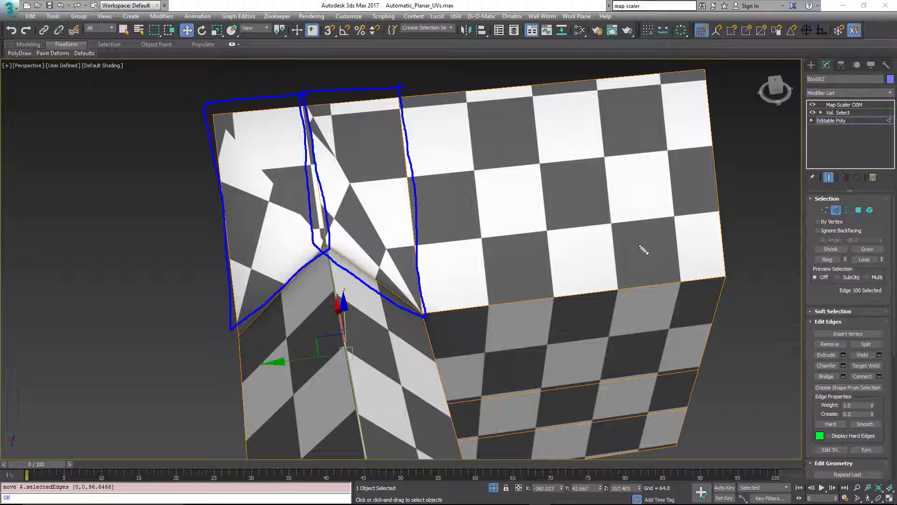
{"action": "left_click_drag", "start_coordinate": [216, 118], "coordinate": [329, 255]}
{"action": "left_click_drag", "start_coordinate": [309, 110], "coordinate": [426, 314]}
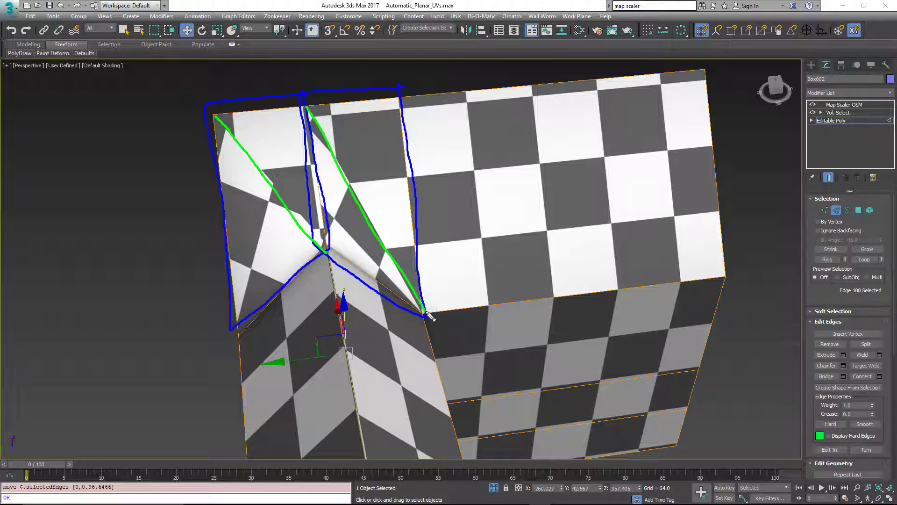
{"action": "key", "text": "Escape"}
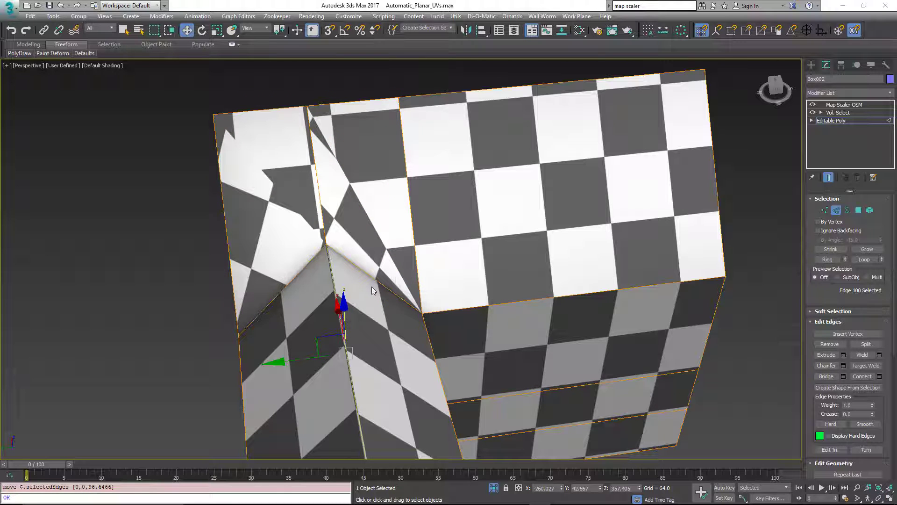
Switch to polygon level and reveal the roof polygons' hidden diagonals with Edit Triangulation.
{"action": "middle_click_drag", "start_coordinate": [372, 287], "coordinate": [392, 212], "text": "alt"}
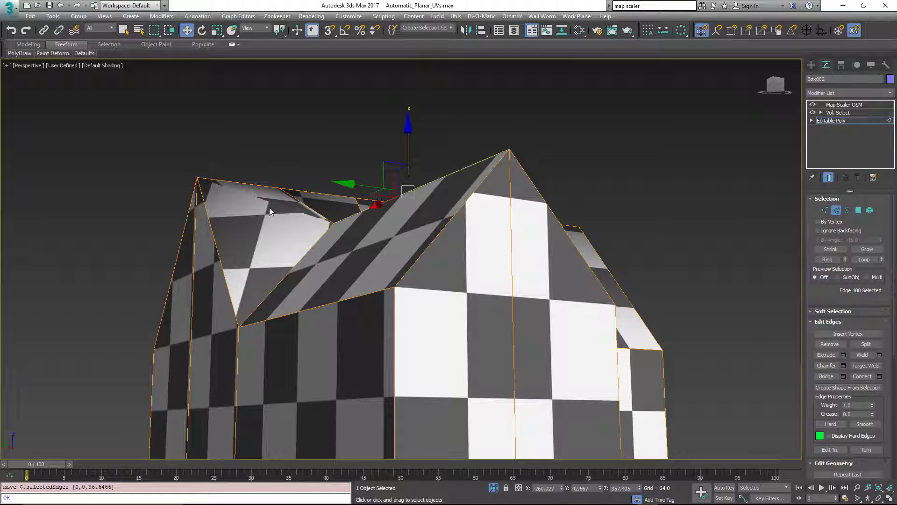
{"action": "middle_click_drag", "start_coordinate": [281, 200], "coordinate": [266, 230], "text": "alt"}
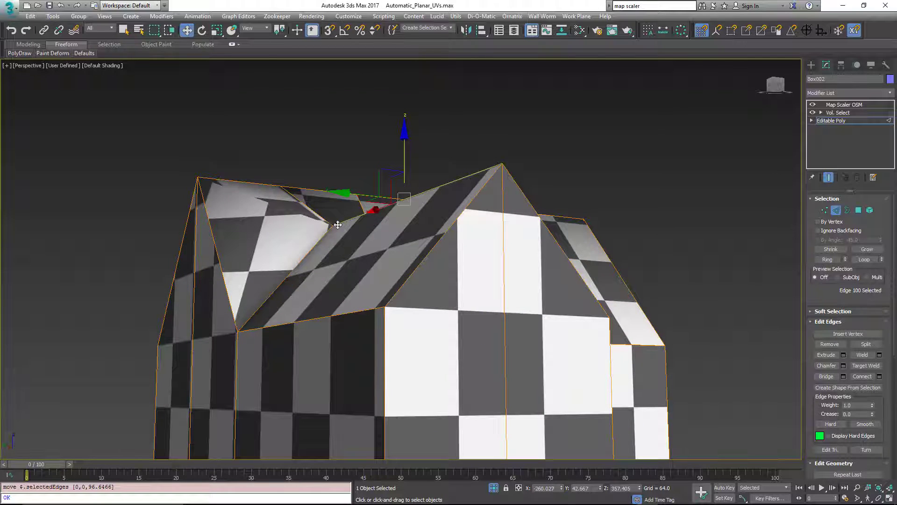
{"action": "middle_click_drag", "start_coordinate": [335, 223], "coordinate": [279, 208], "text": "alt"}
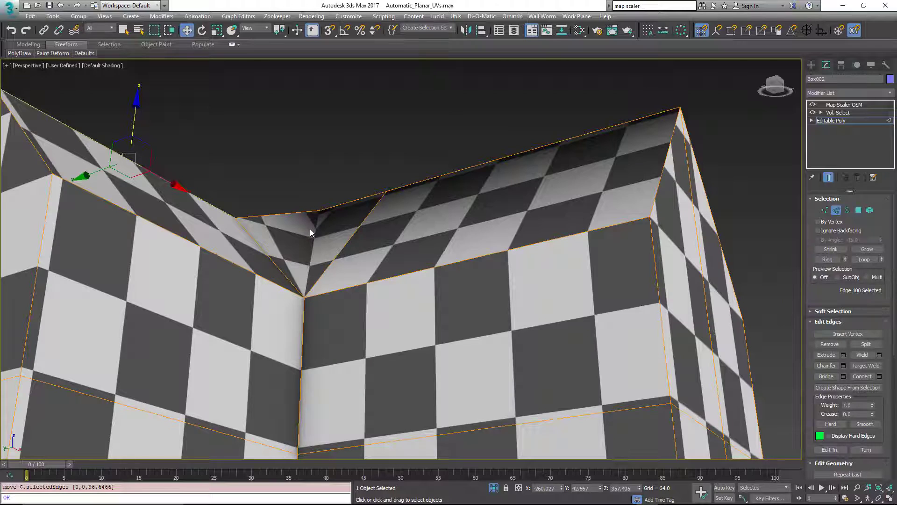
{"action": "key", "text": "z"}
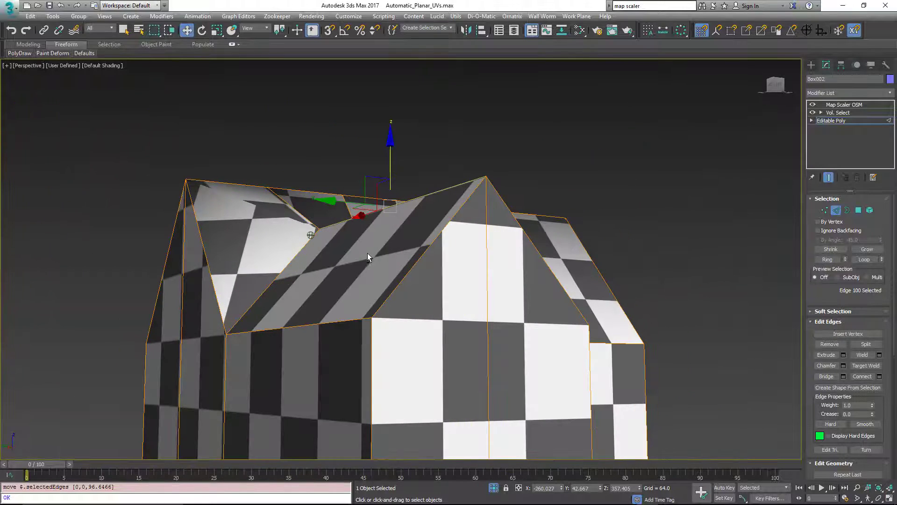
{"action": "middle_click_drag", "start_coordinate": [368, 253], "coordinate": [357, 275], "text": "alt"}
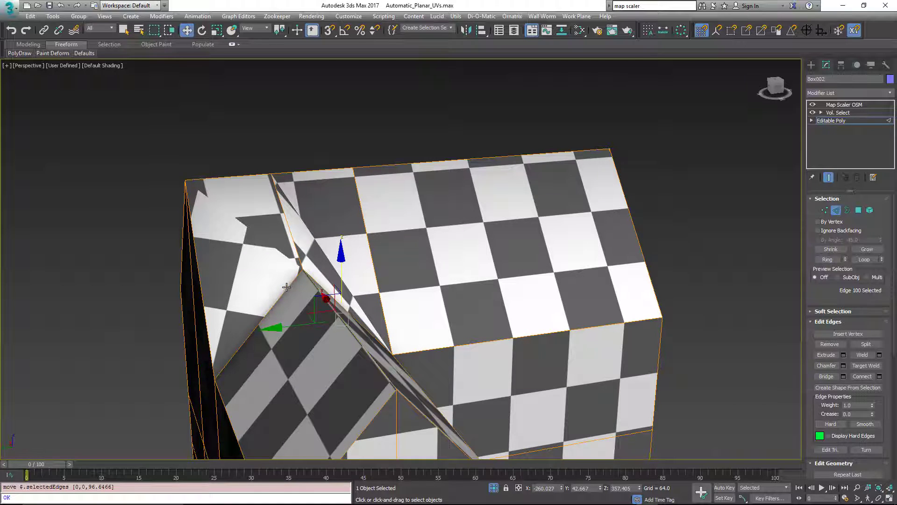
{"action": "scroll", "coordinate": [287, 287], "scroll_direction": "up", "scroll_amount": 3}
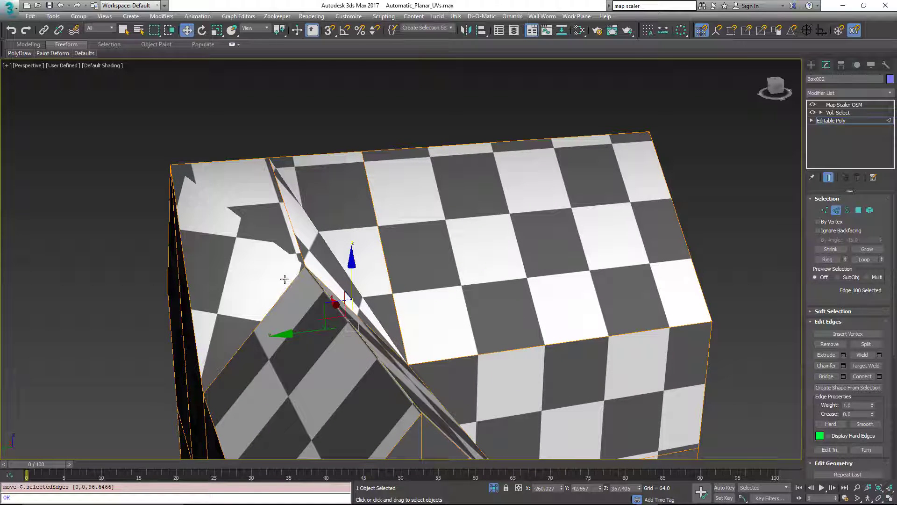
{"action": "left_click", "coordinate": [859, 211]}
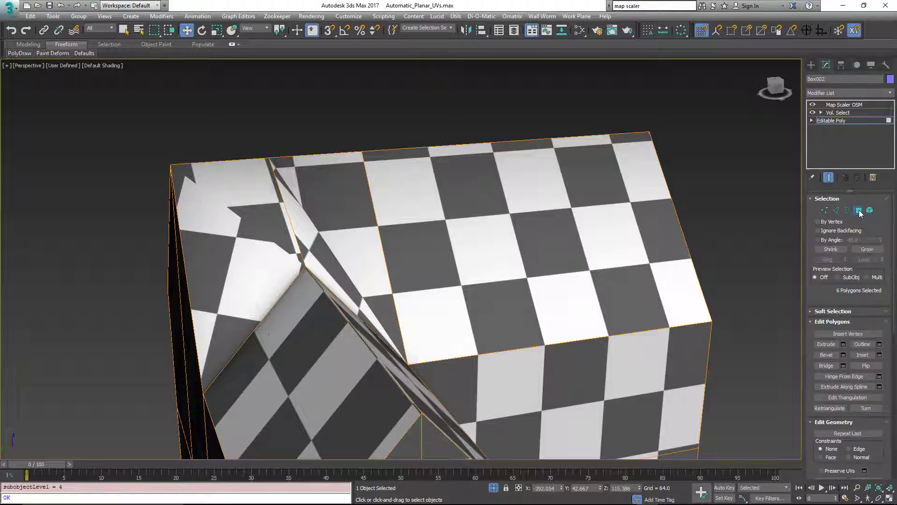
{"action": "left_click", "coordinate": [849, 397]}
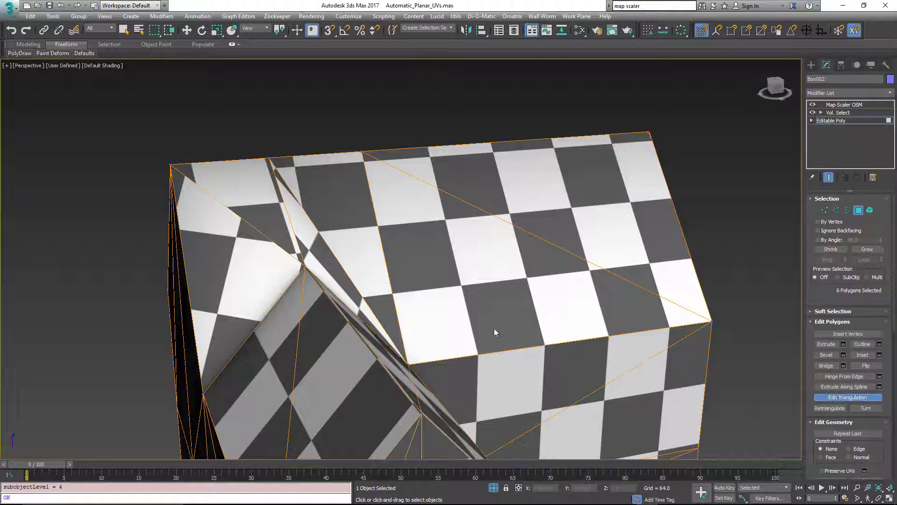
Compare the roof's triangulation diagonals on the base mesh alone and with the modifiers' end result shown.
{"action": "middle_click_drag", "start_coordinate": [408, 283], "coordinate": [420, 286], "text": "alt"}
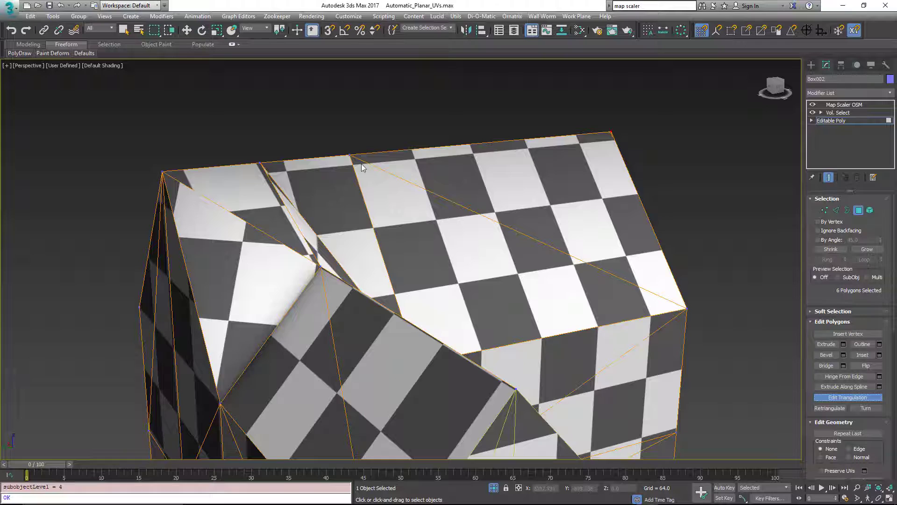
{"action": "left_click", "coordinate": [828, 178]}
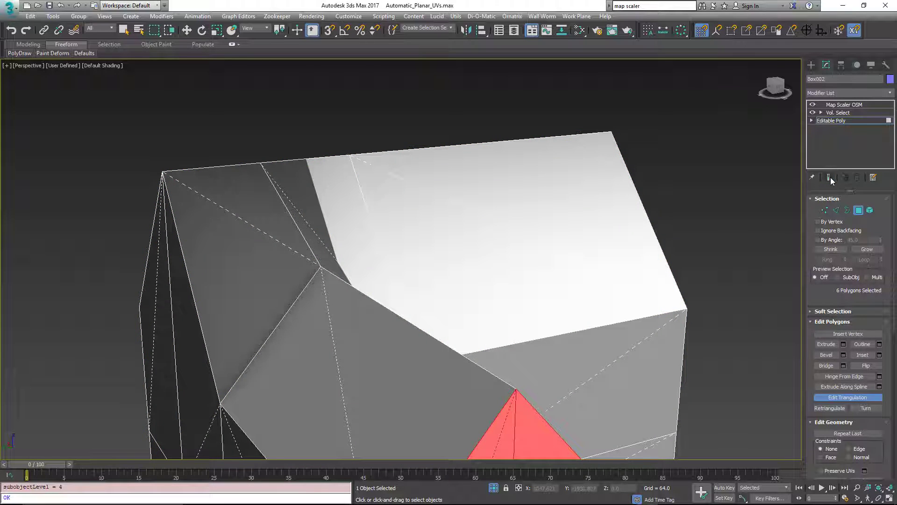
{"action": "middle_click_drag", "start_coordinate": [382, 246], "coordinate": [350, 244], "text": "alt"}
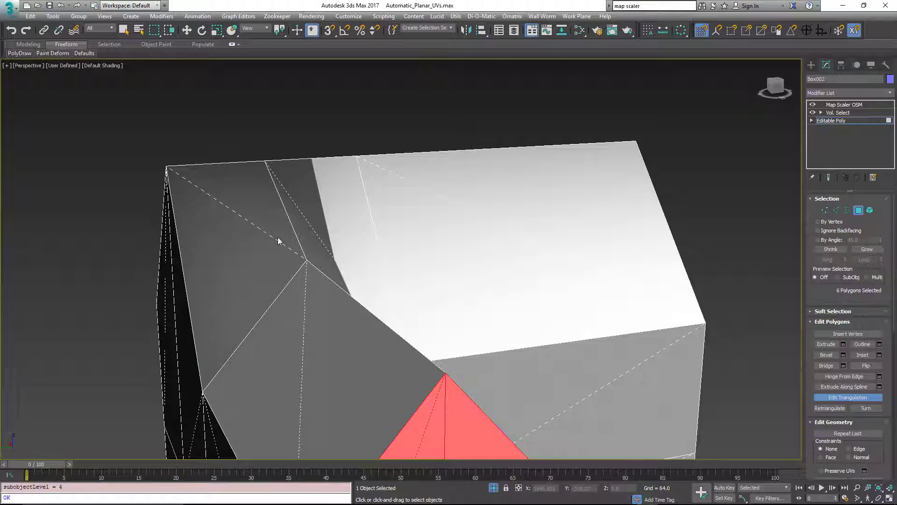
{"action": "left_click", "coordinate": [829, 178]}
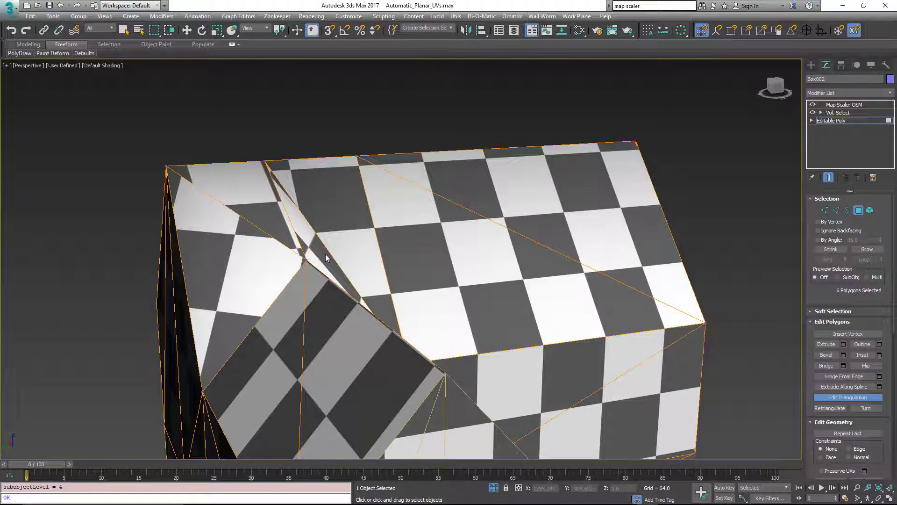
Use Turn to flip the diagonal of the main roof polygon at the gable end, beside the valley with the wing.
{"action": "middle_click_drag", "start_coordinate": [328, 256], "coordinate": [326, 255], "text": "alt"}
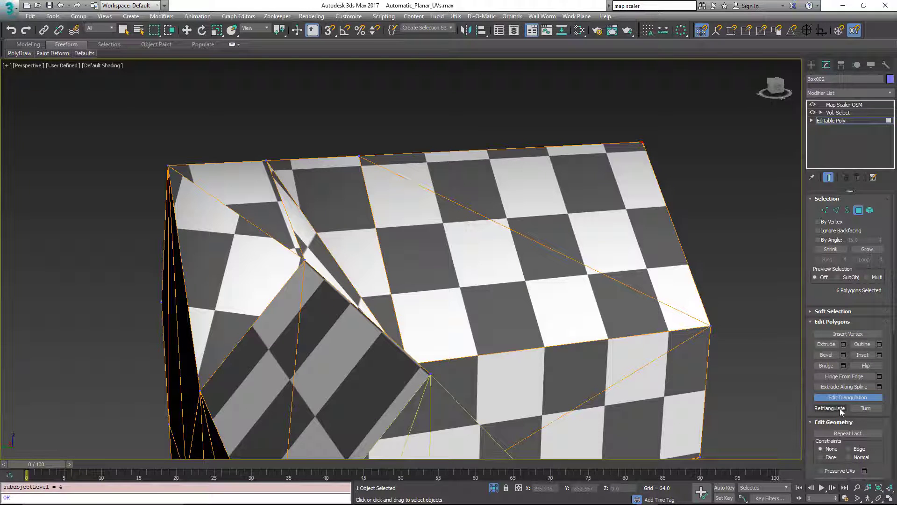
{"action": "left_click", "coordinate": [865, 409]}
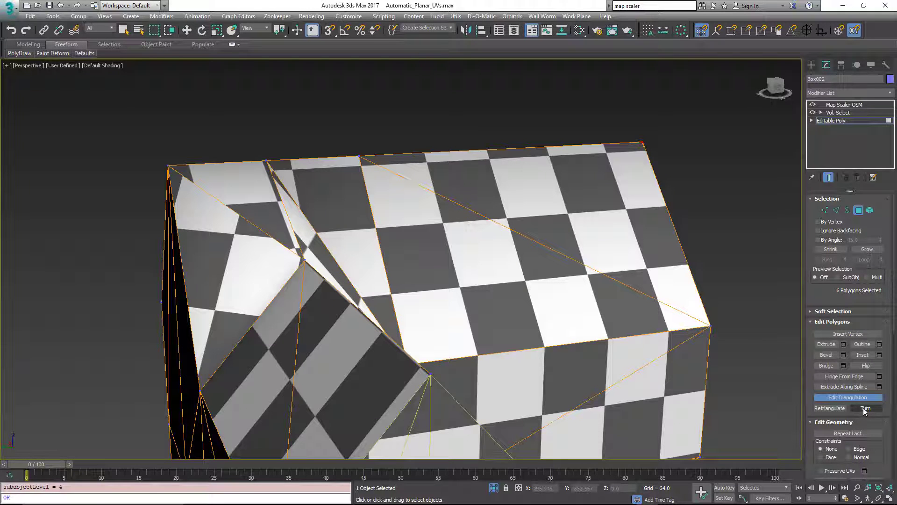
{"action": "left_click", "coordinate": [252, 224]}
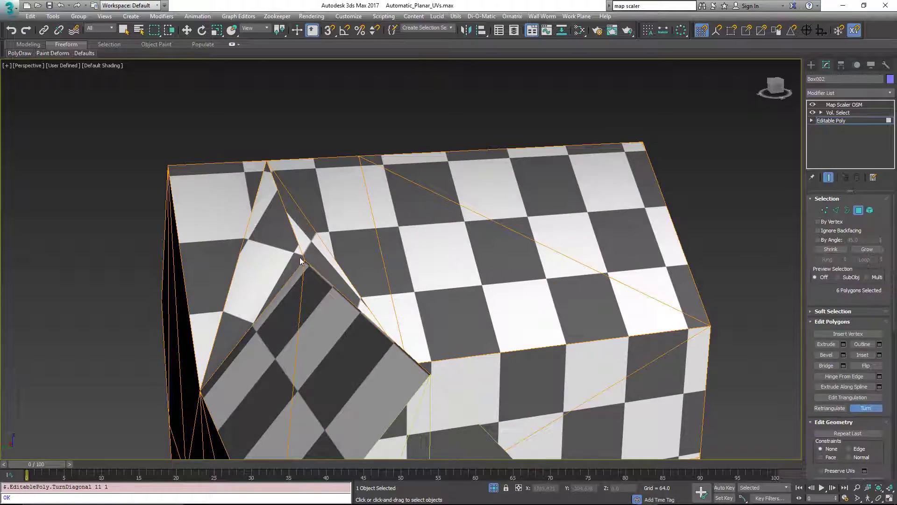
Check the checker texture and diagonals around both sides of the wing's roof junction, and end diagonal turning.
{"action": "mouse_move", "coordinate": [276, 248]}
{"action": "middle_mouse_down", "text": "alt"}
{"action": "mouse_move", "coordinate": [281, 256]}
{"action": "mouse_move", "coordinate": [270, 246]}
{"action": "mouse_move", "coordinate": [265, 254]}
{"action": "middle_mouse_up", "text": "alt"}
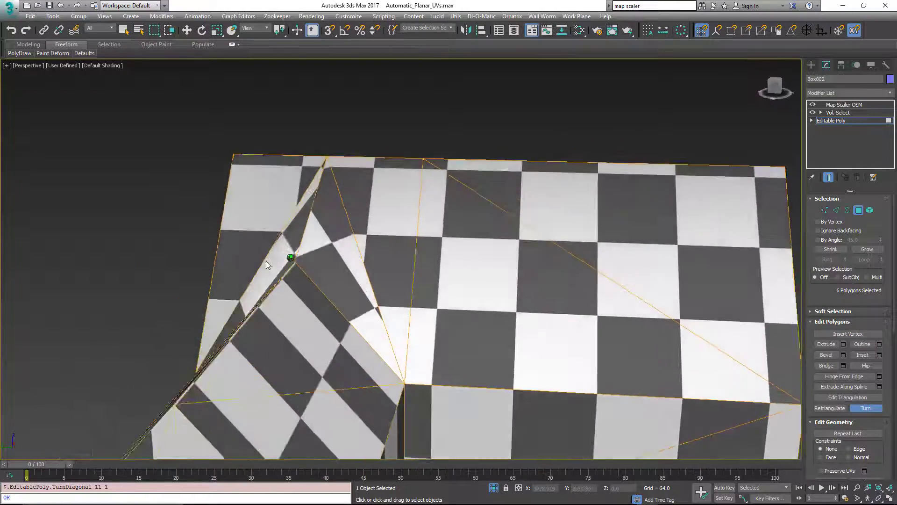
{"action": "middle_click_drag", "start_coordinate": [267, 265], "coordinate": [224, 294], "text": "alt"}
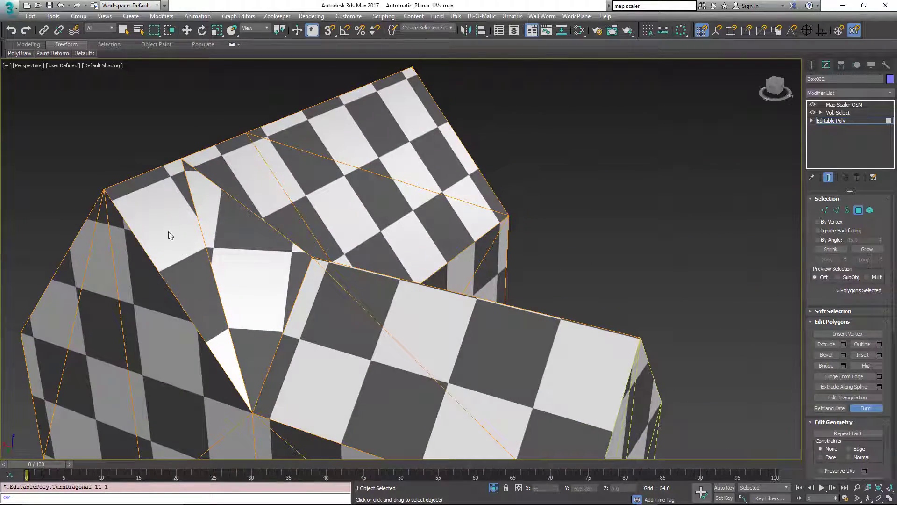
{"action": "middle_click_drag", "start_coordinate": [427, 336], "coordinate": [322, 323], "text": "alt"}
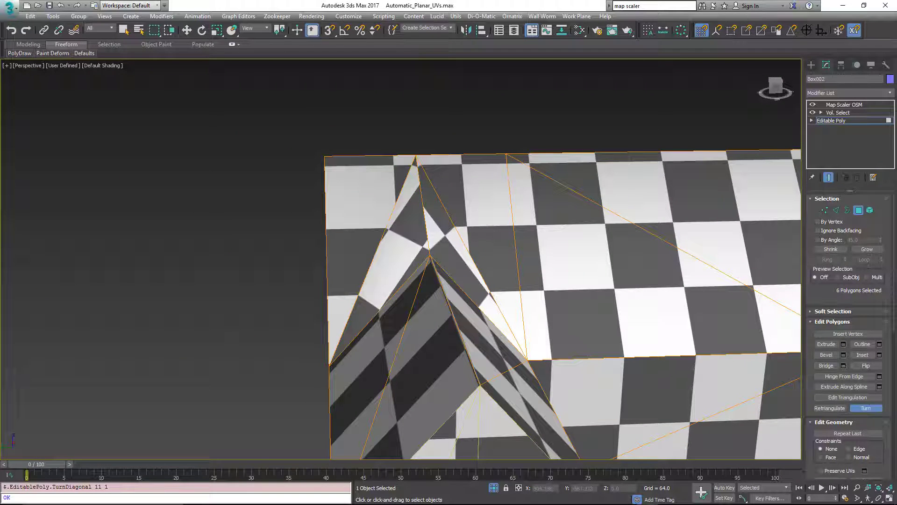
{"action": "left_click", "coordinate": [869, 409]}
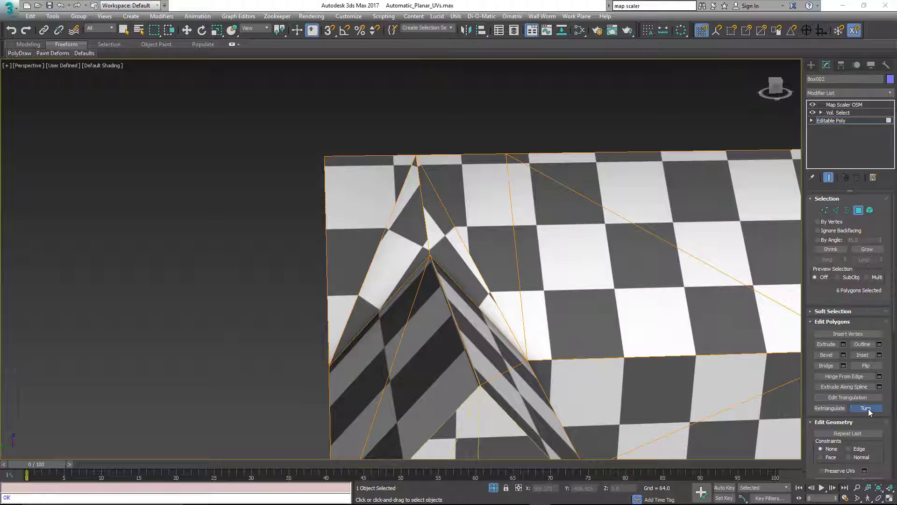
{"action": "left_click", "coordinate": [867, 409]}
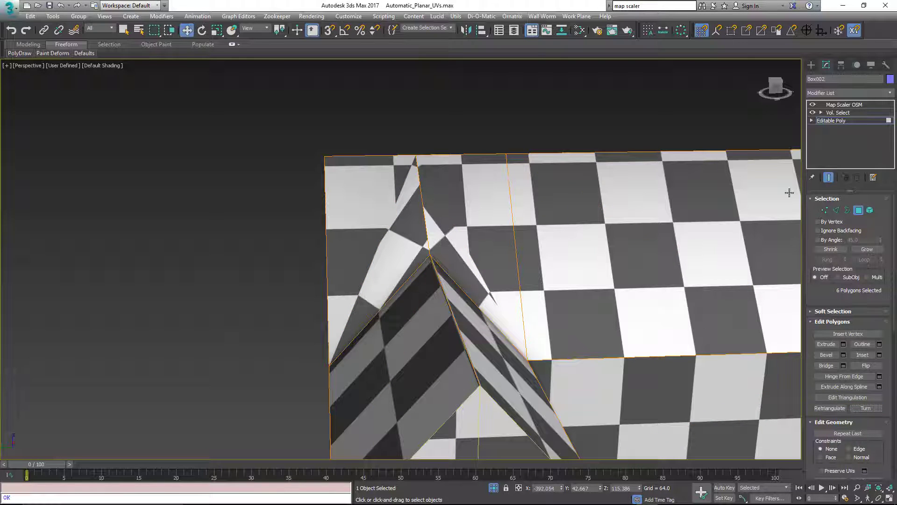
Switch to edge level and shift the wing's ridge edge vertically in both directions, leaving it raised at a Z position of about 418.
{"action": "left_click", "coordinate": [836, 210]}
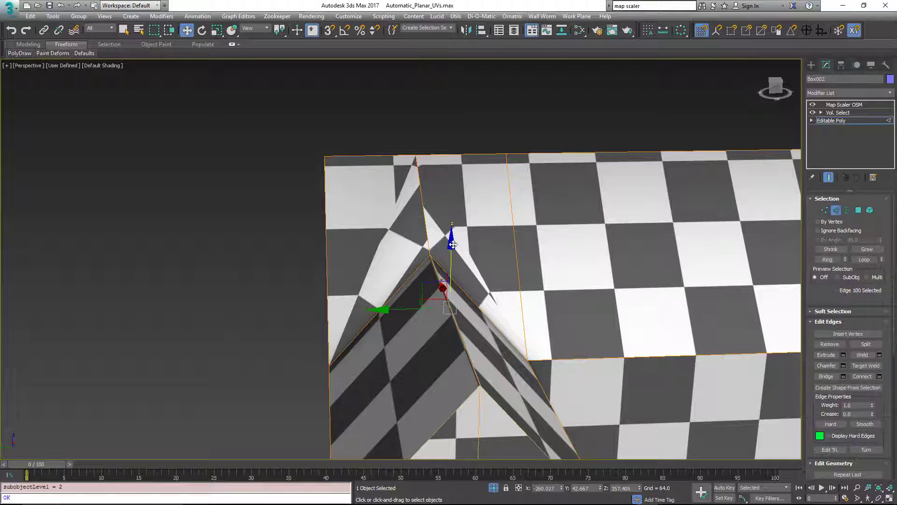
{"action": "left_click_drag", "start_coordinate": [452, 244], "coordinate": [442, 185]}
{"action": "middle_click_drag", "start_coordinate": [486, 246], "coordinate": [444, 244], "text": "alt"}
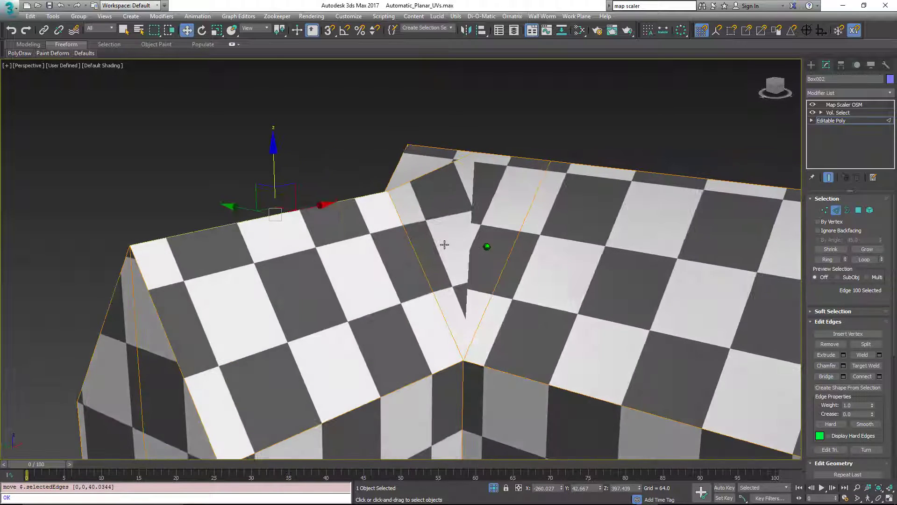
{"action": "left_click_drag", "start_coordinate": [273, 152], "coordinate": [275, 173]}
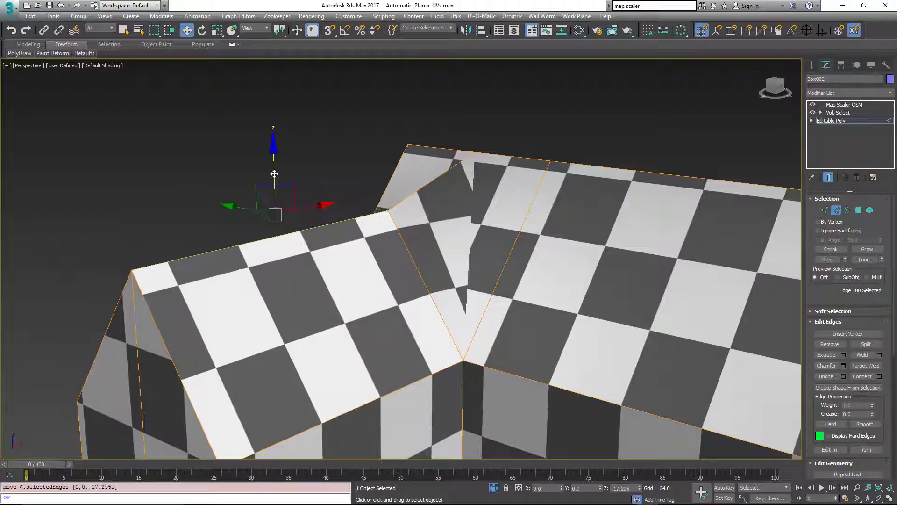
{"action": "middle_click_drag", "start_coordinate": [349, 255], "coordinate": [423, 251], "text": "alt"}
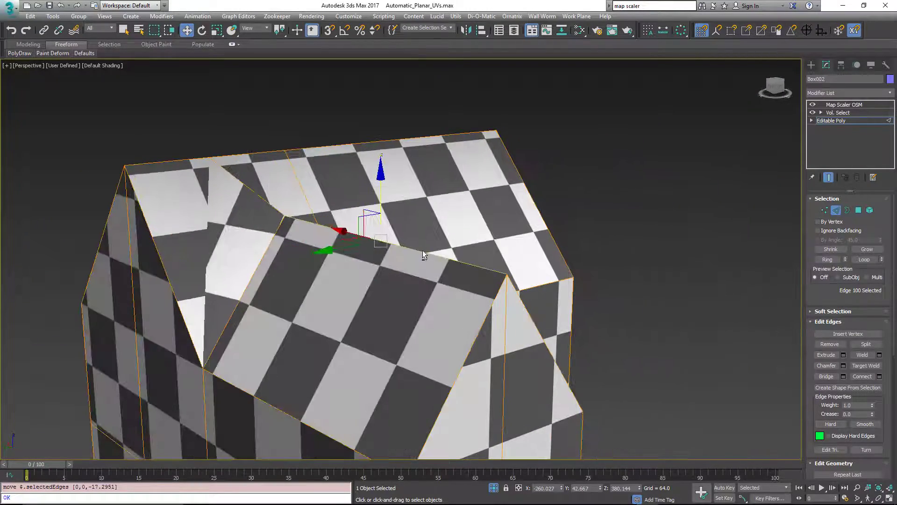
{"action": "left_click_drag", "start_coordinate": [381, 187], "coordinate": [373, 141]}
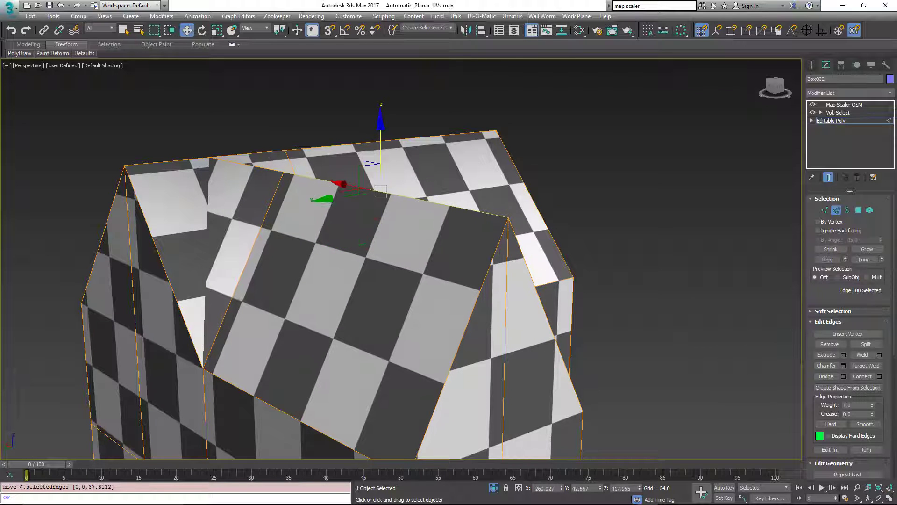